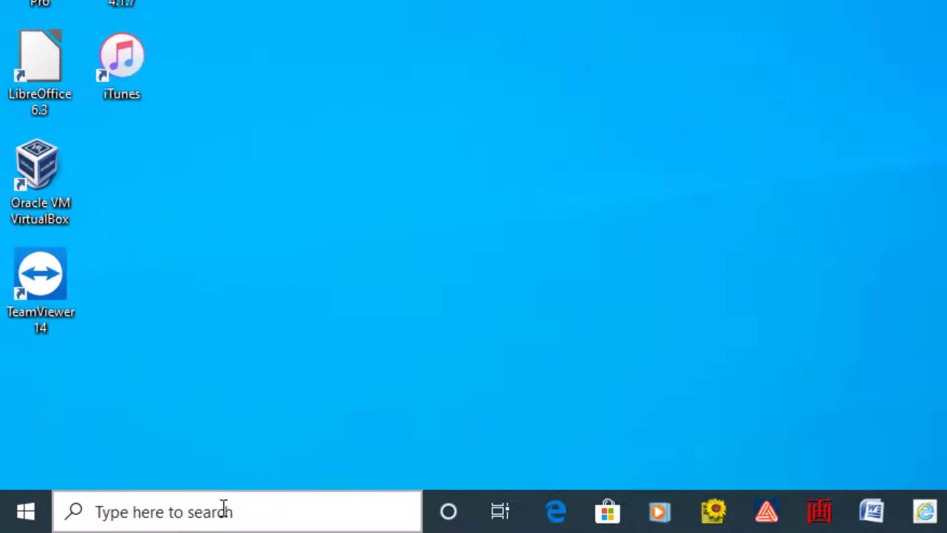
- Launch the Registry Editor by running regedit from the Run box
left_click(102, 522)
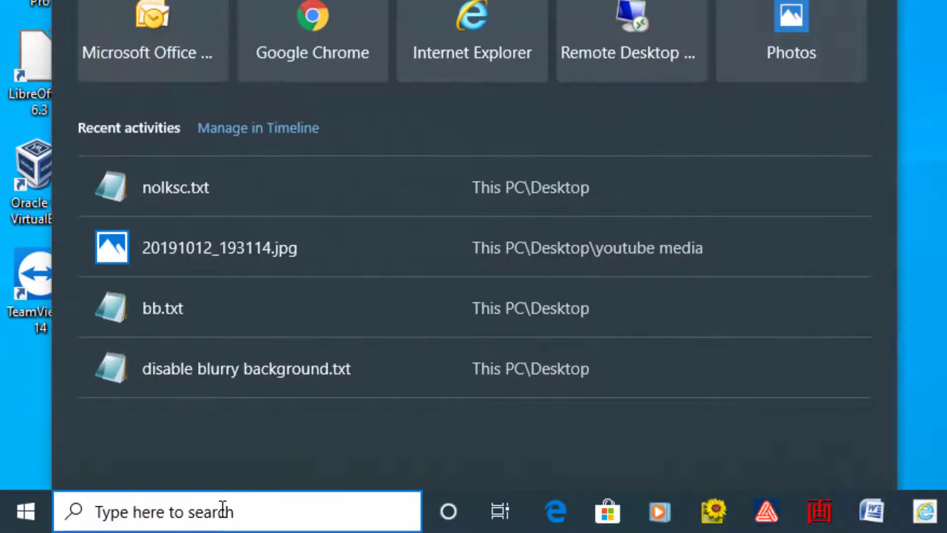
type("reg")
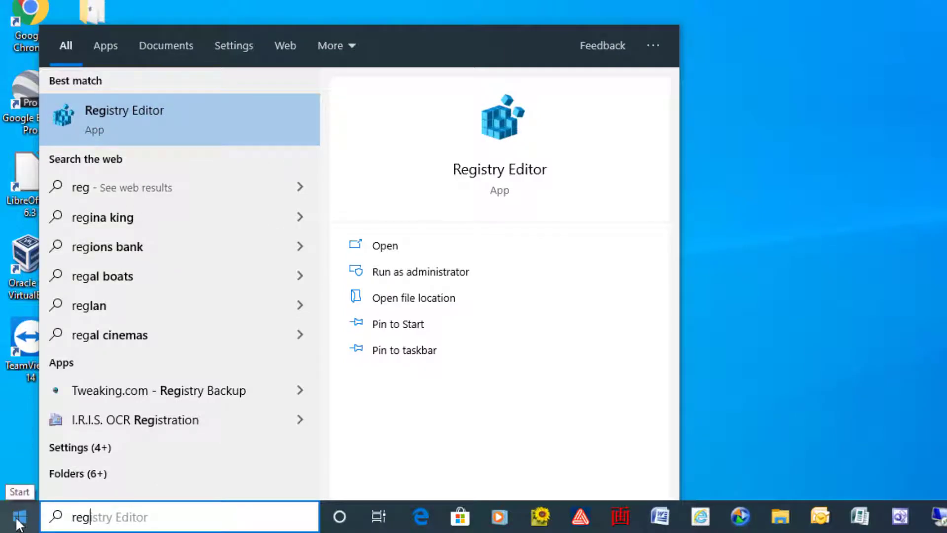
right_click(19, 525)
left_click(82, 428)
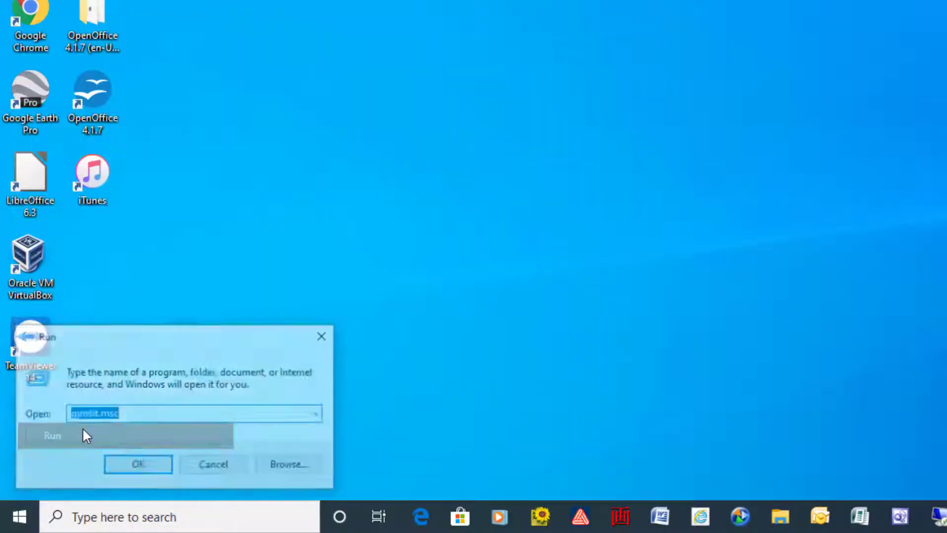
type("r")
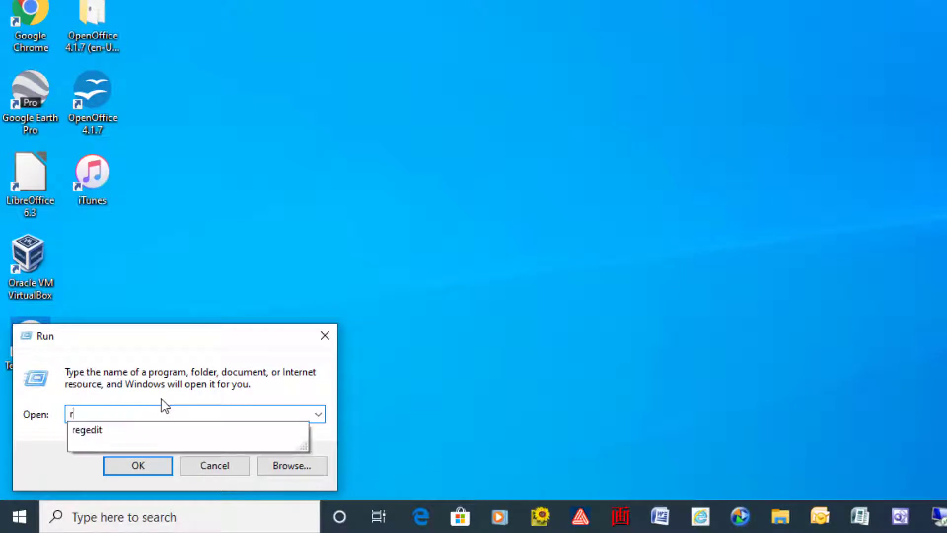
type("egedit")
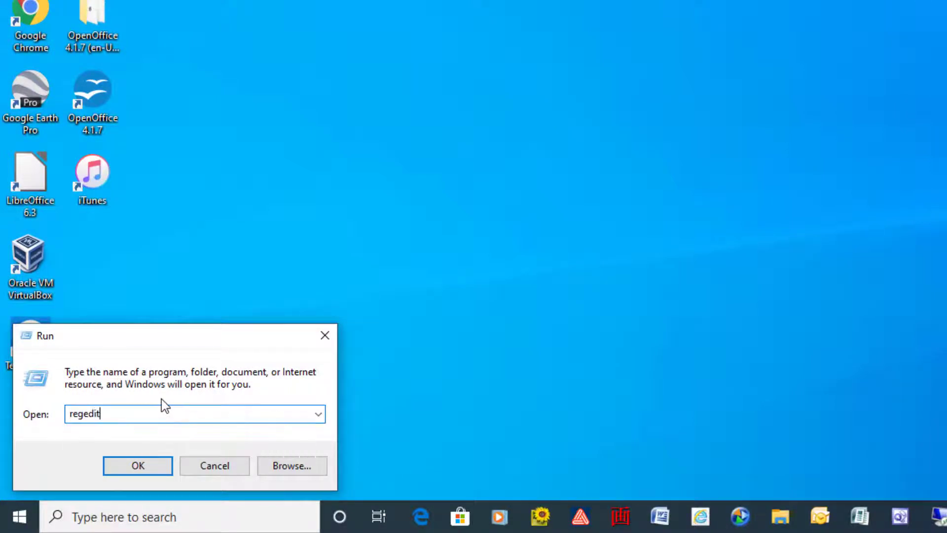
key("Return")
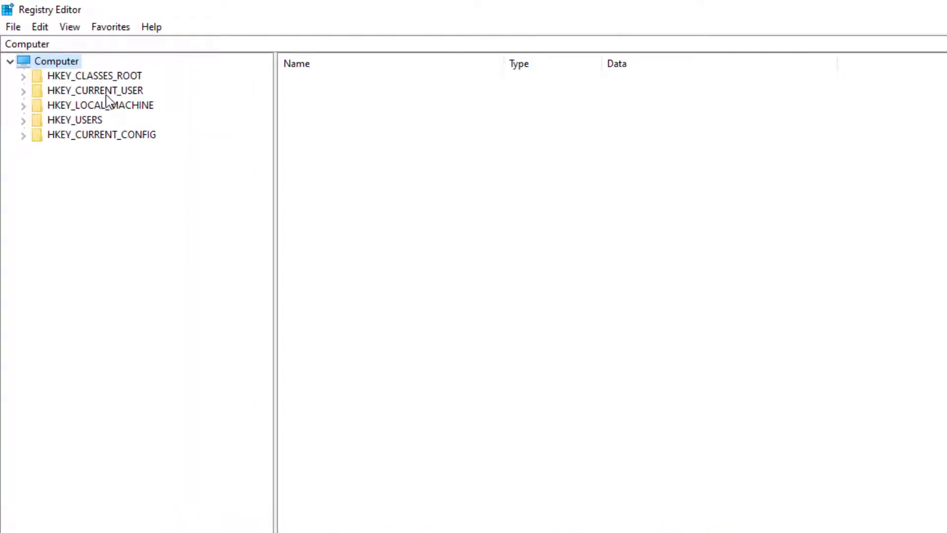
- Expand HKEY_LOCAL_MACHINE > SOFTWARE > Policies > Microsoft > Windows in the registry tree
double_click(108, 105)
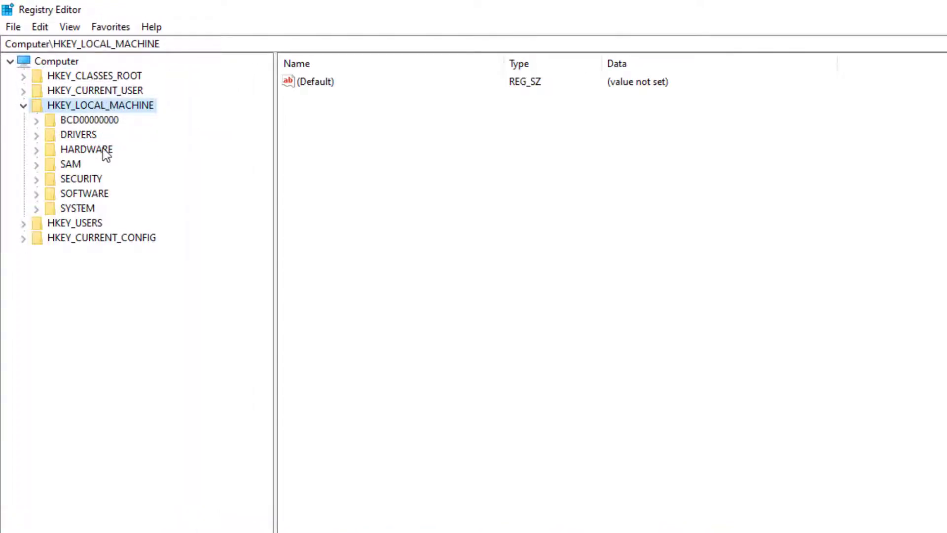
double_click(94, 195)
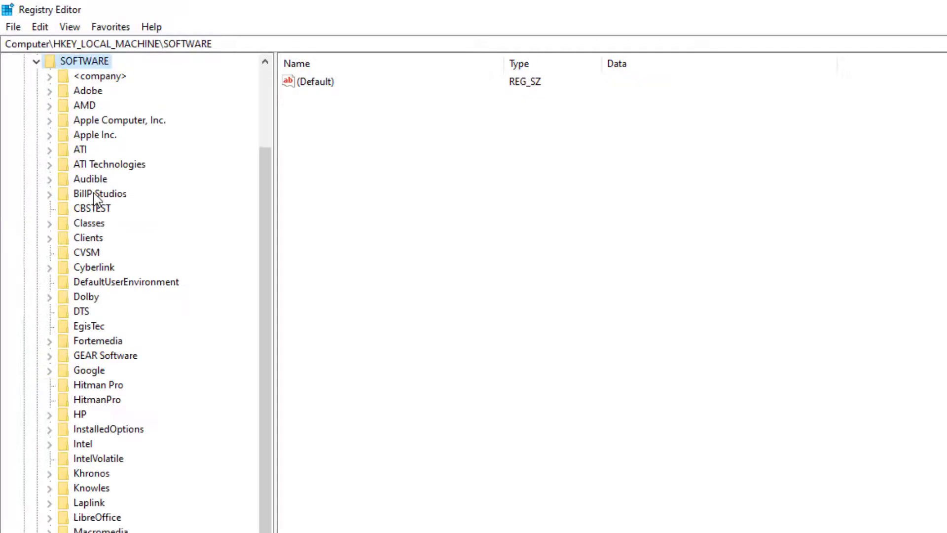
scroll(148, 270, "down", 4)
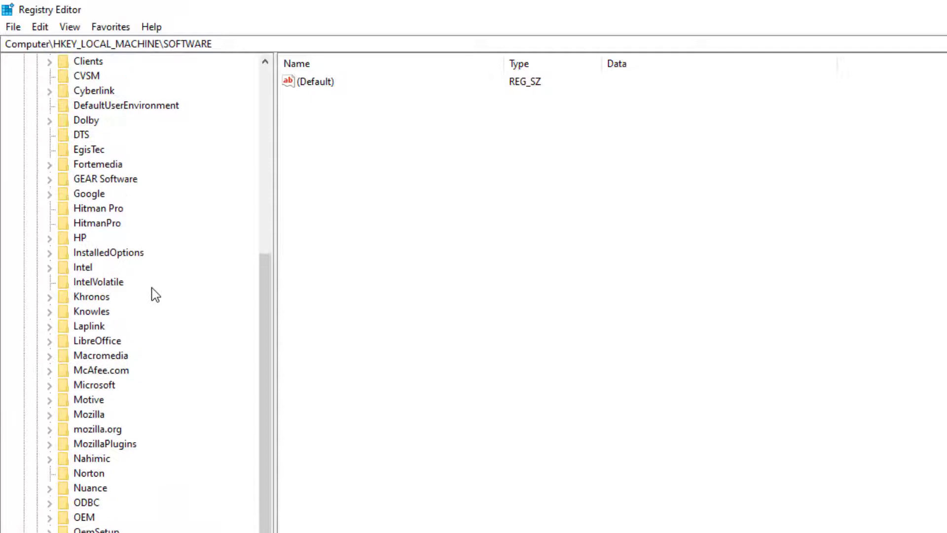
double_click(80, 517)
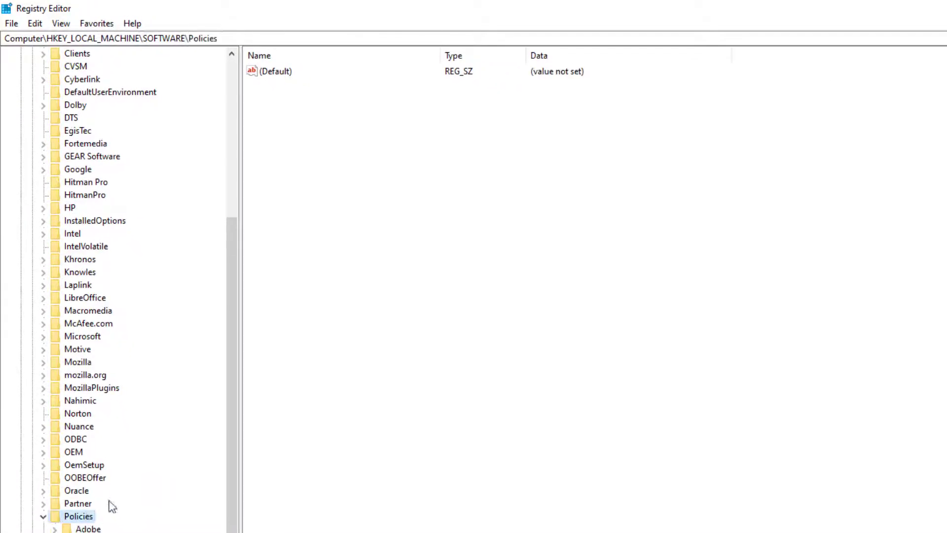
scroll(234, 392, "down", 4)
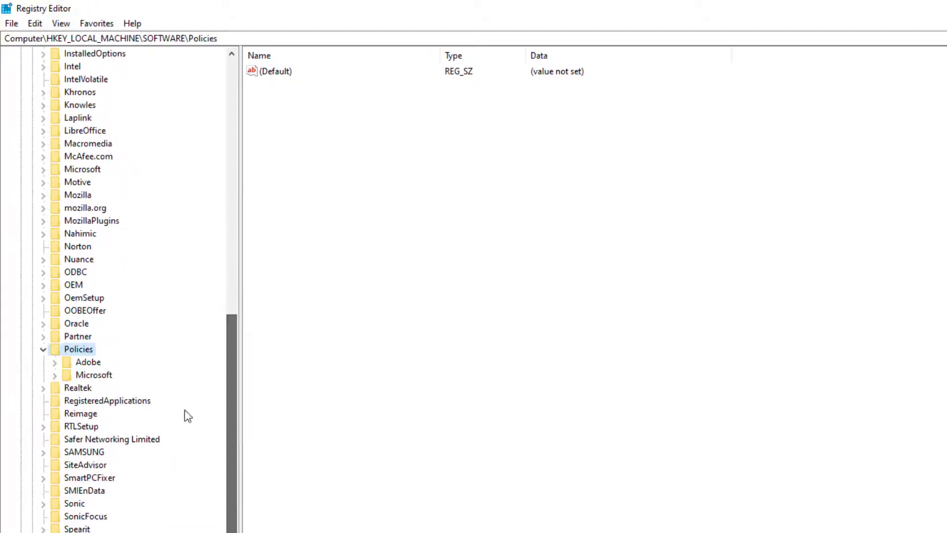
double_click(94, 376)
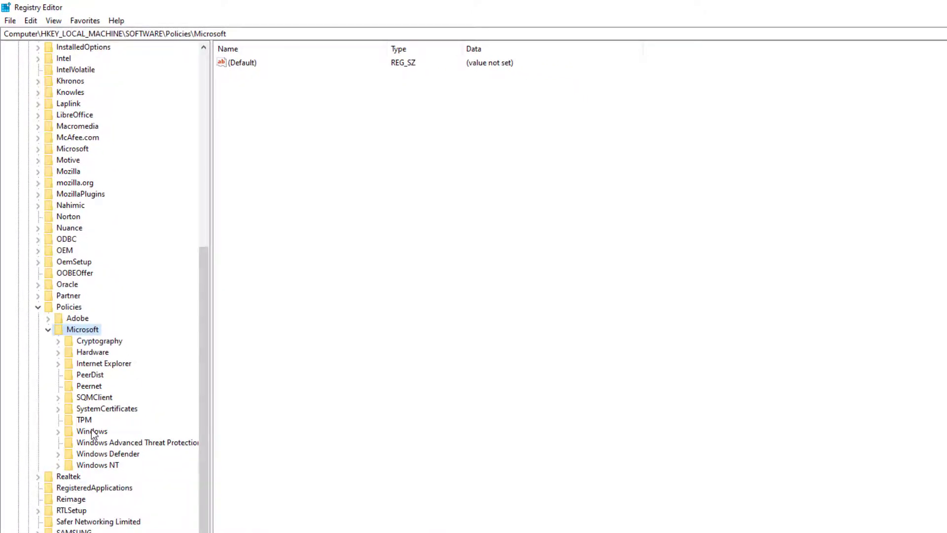
double_click(91, 432)
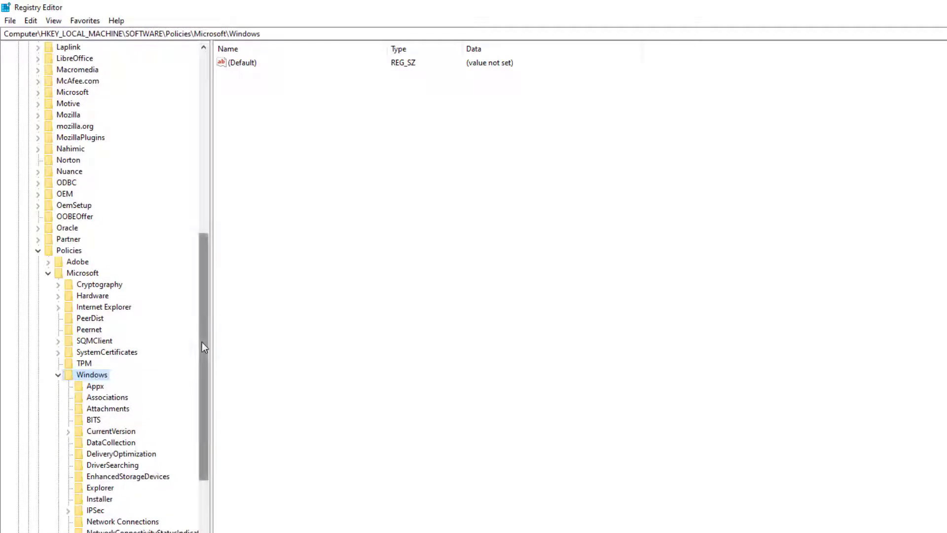
left_click_drag(202, 342, 179, 398)
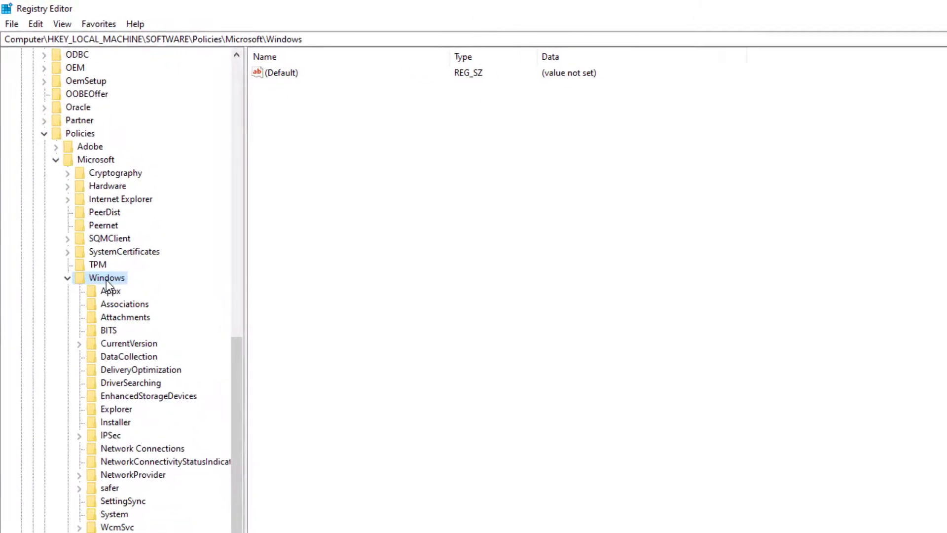
- Create a new subkey named Personalization under the Policies\Microsoft\Windows key
right_click(108, 279)
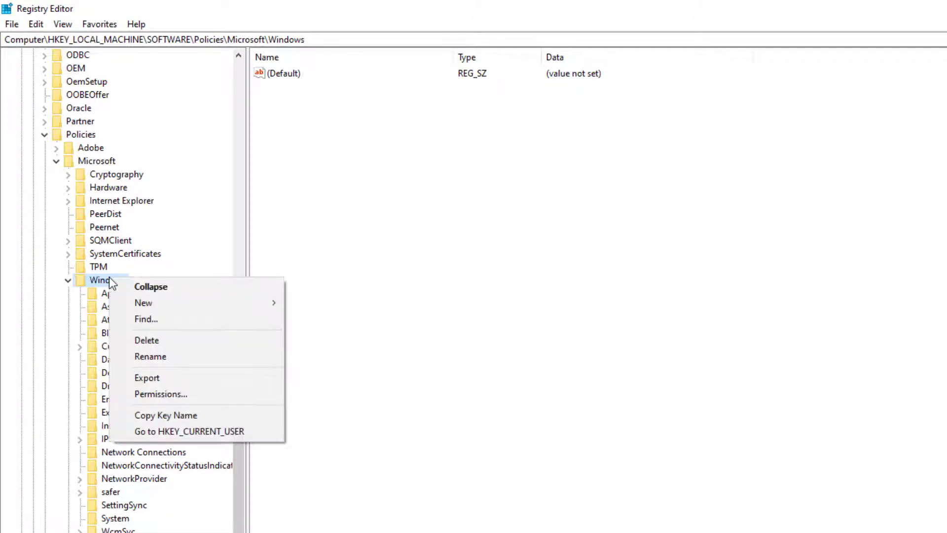
mouse_move(123, 304)
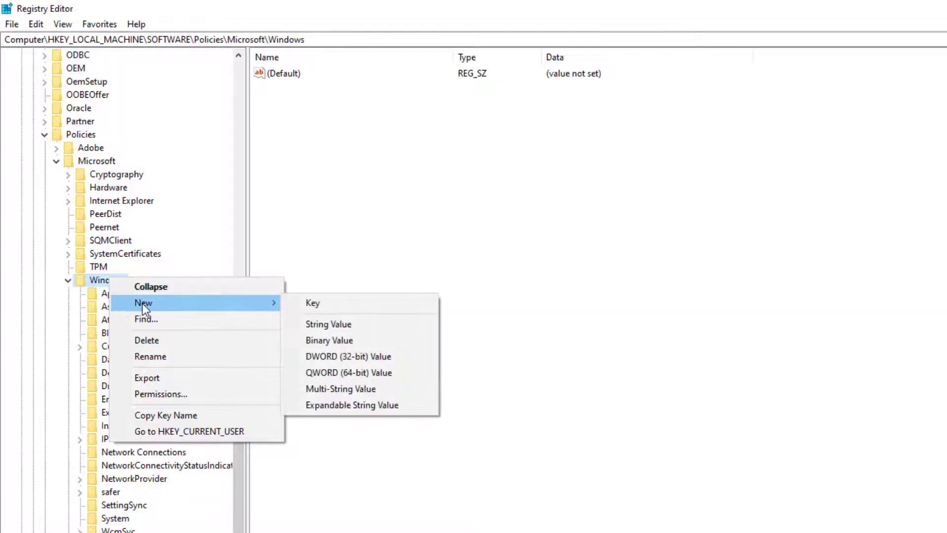
left_click(321, 301)
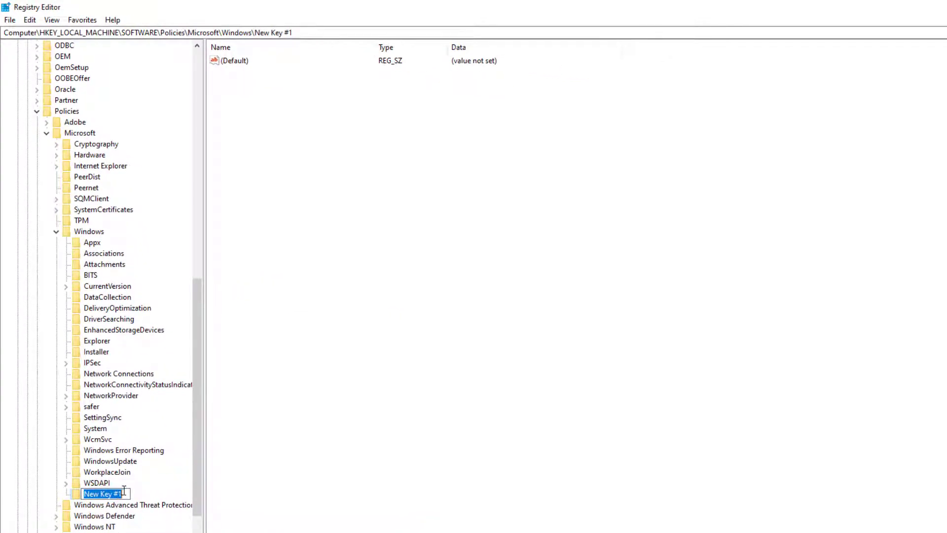
type("P")
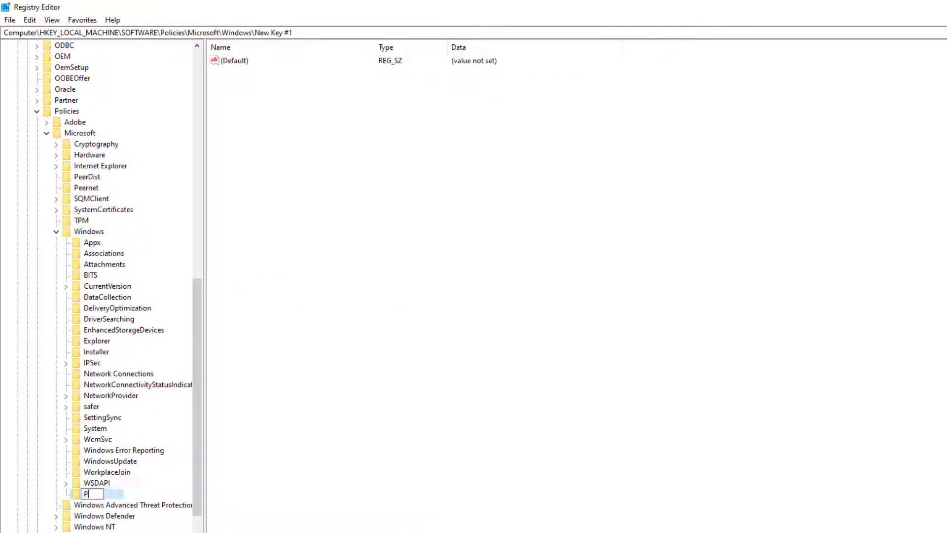
type("ersonalization")
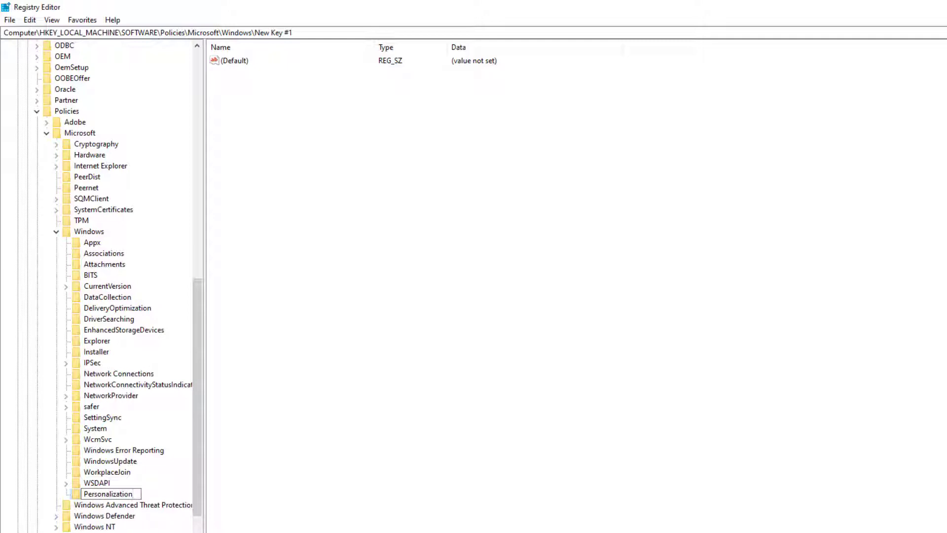
key("Return")
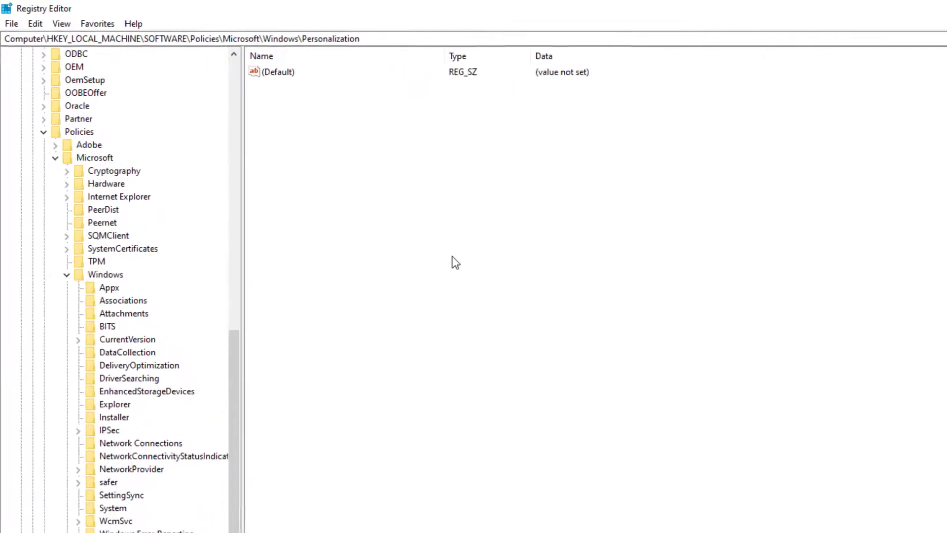
- Add a DWORD (32-bit) value named NoLockScreen to the Personalization key
right_click(731, 305)
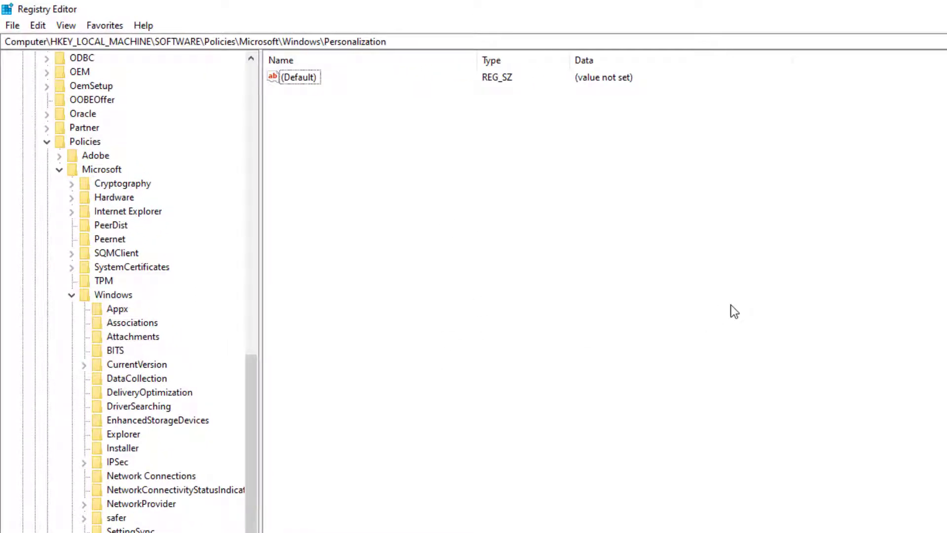
mouse_move(751, 313)
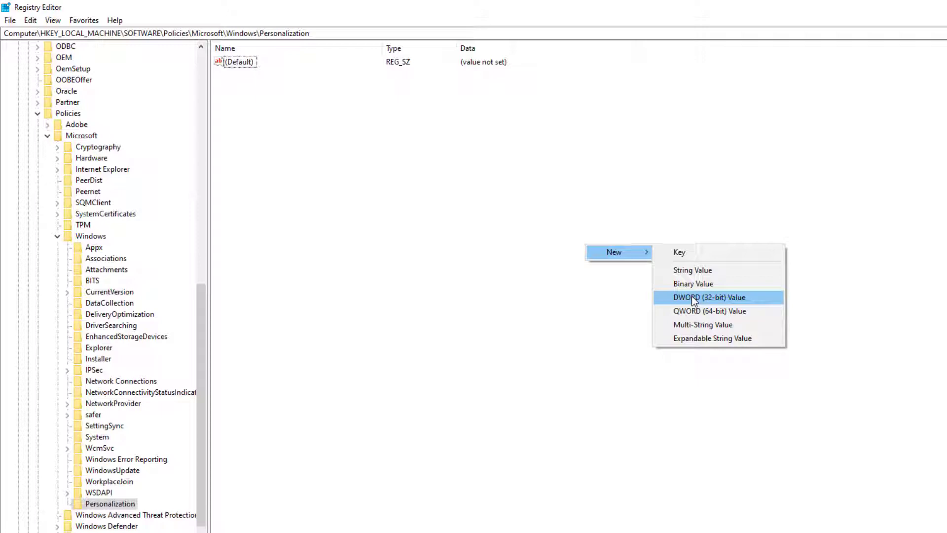
left_click(691, 296)
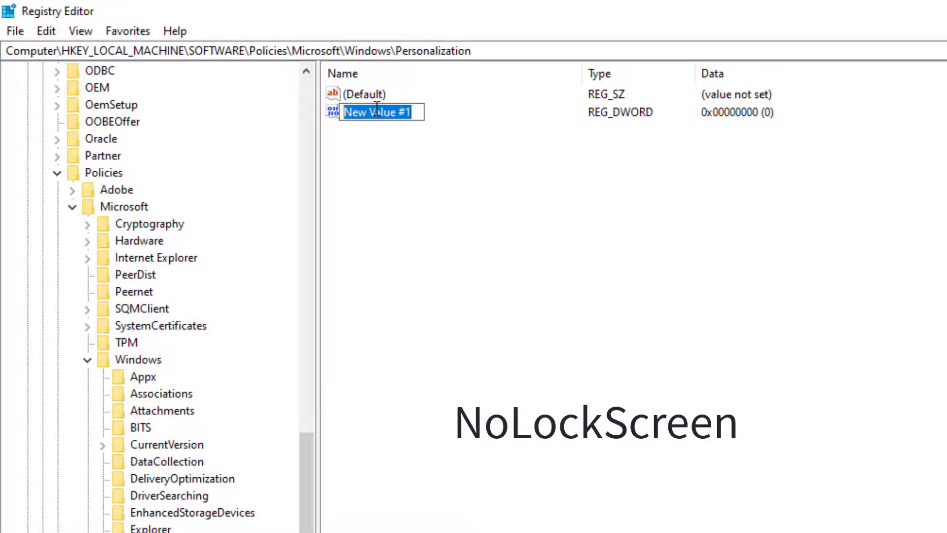
key("BackSpace")
right_click(353, 113)
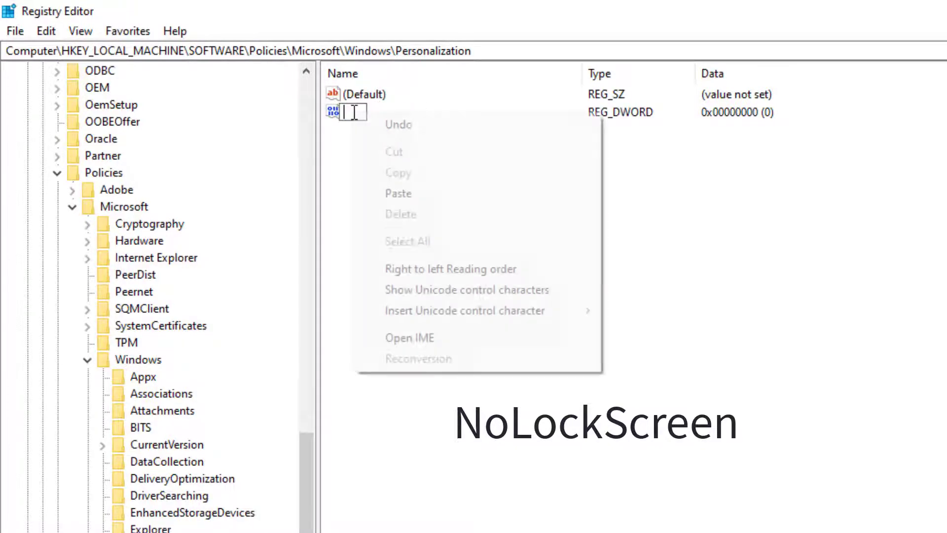
left_click(386, 193)
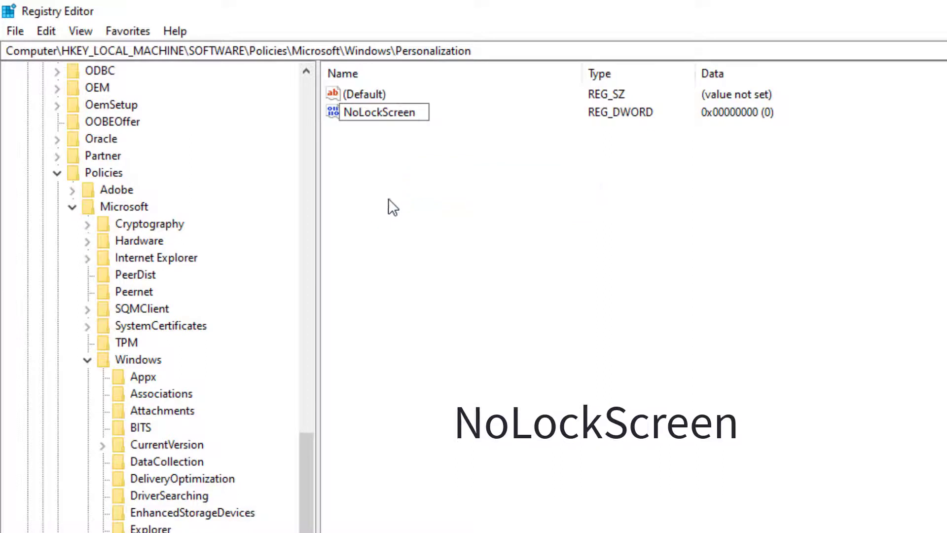
key("Return")
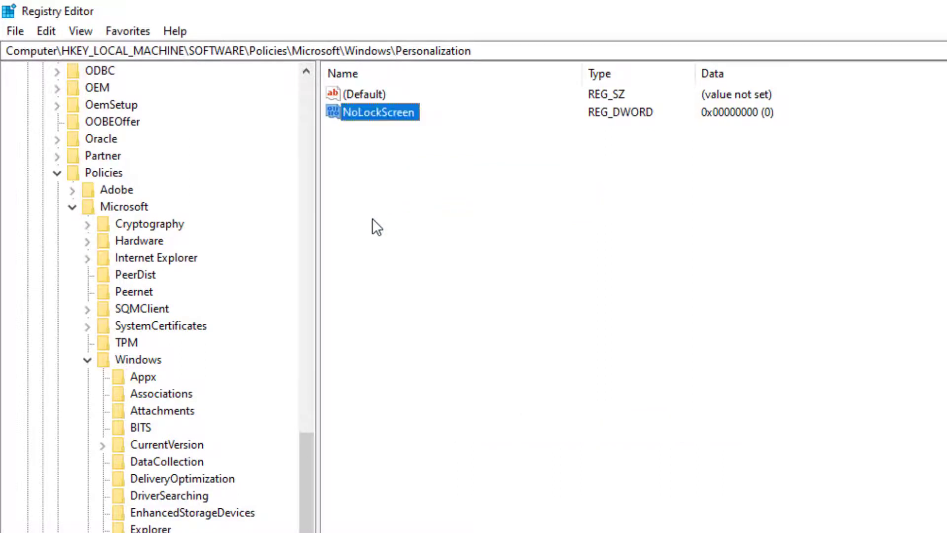
- Change NoLockScreen's value data from 0 to 1
double_click(394, 113)
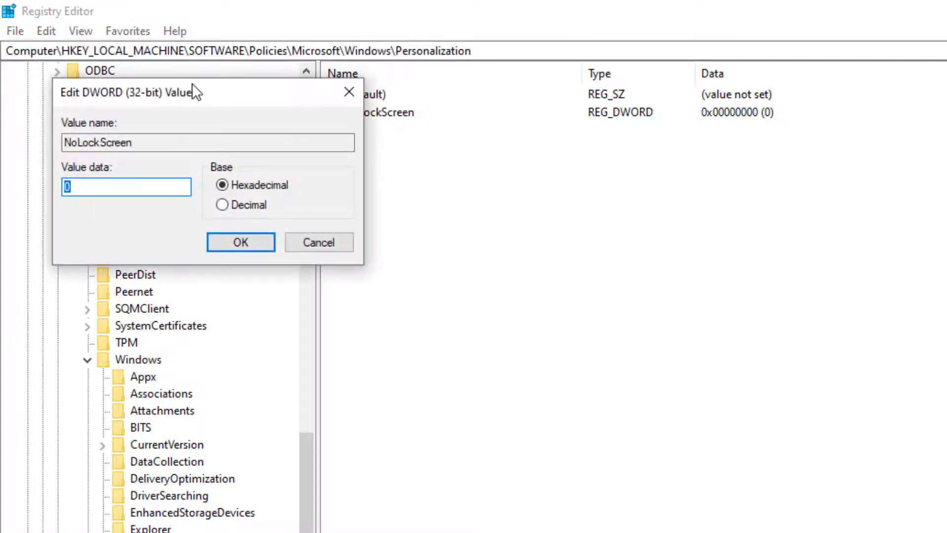
left_click_drag(193, 84, 753, 376)
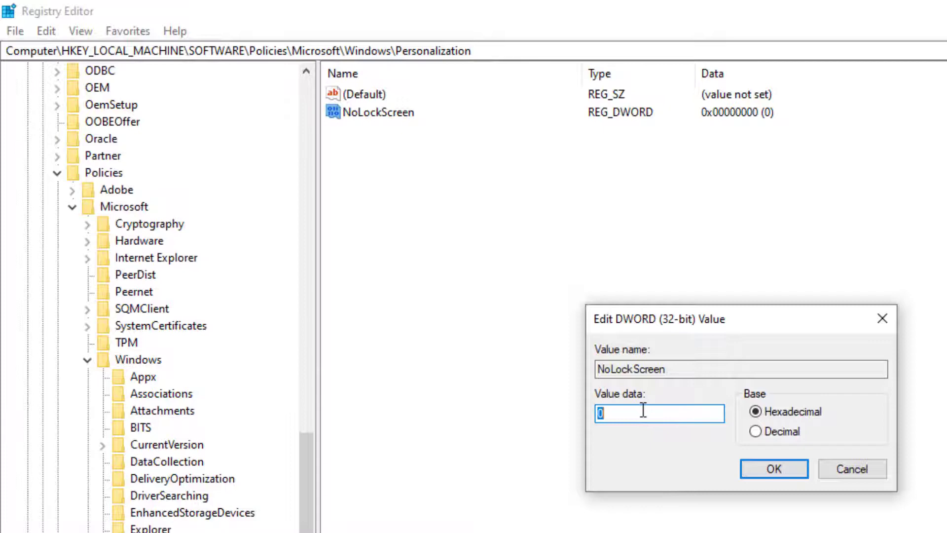
type("1")
left_click(773, 469)
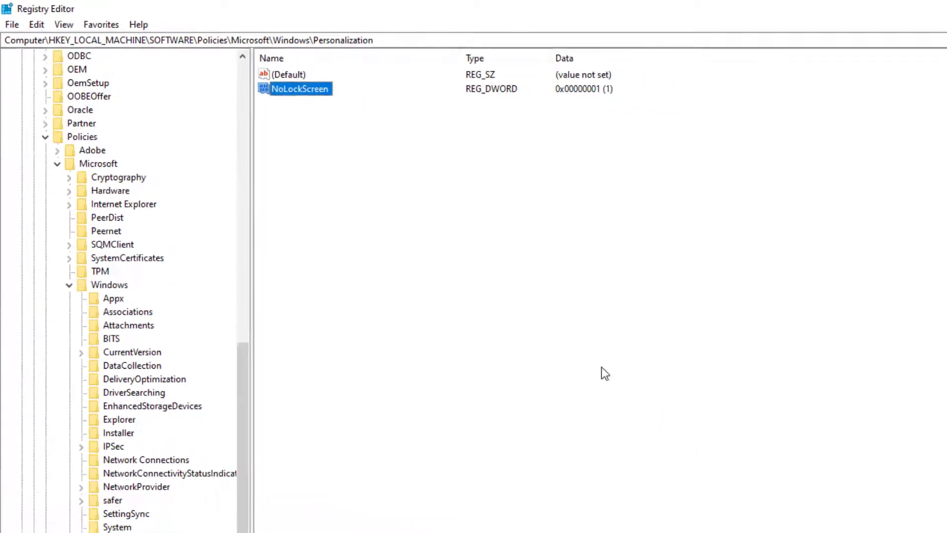
- Close the Registry Editor window
left_click(934, 5)
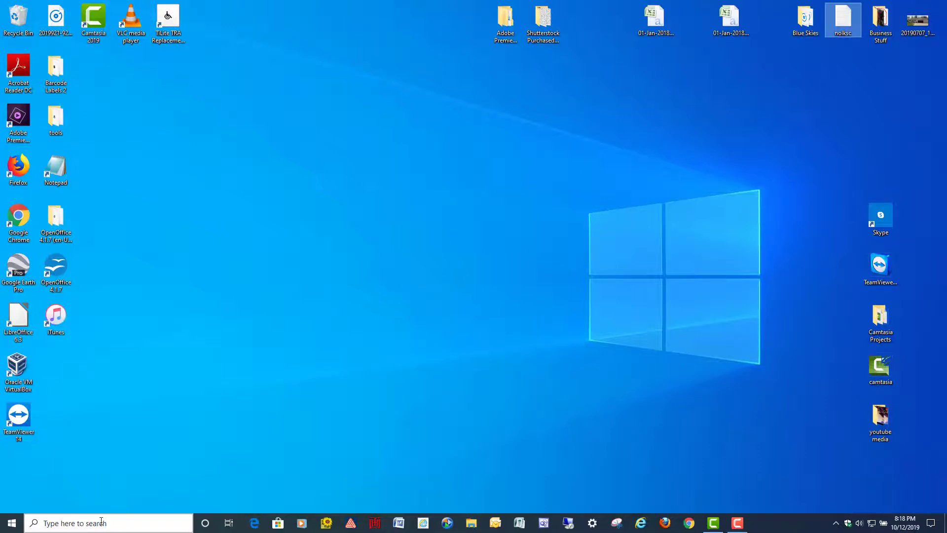
- Enter gpedit.msc in the Run box to start the Local Group Policy Editor
left_click(135, 520)
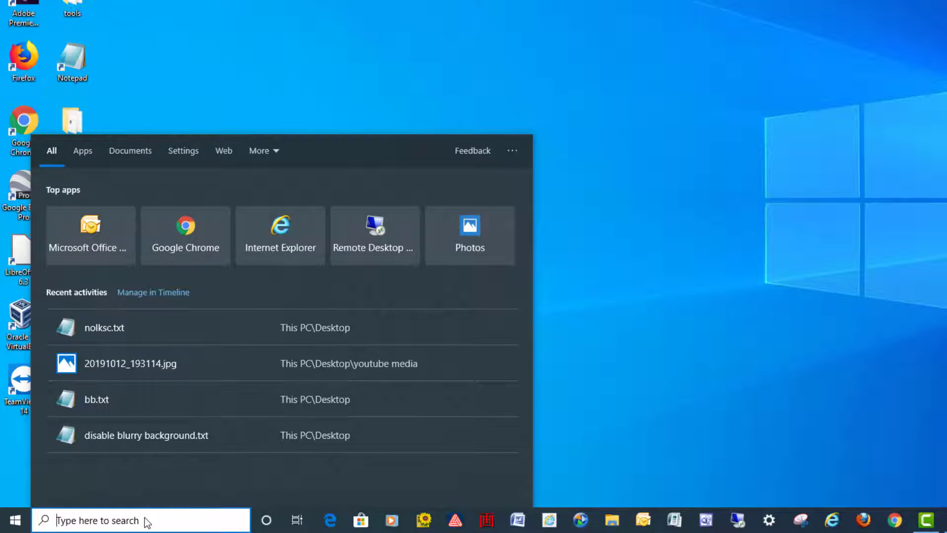
type("gp")
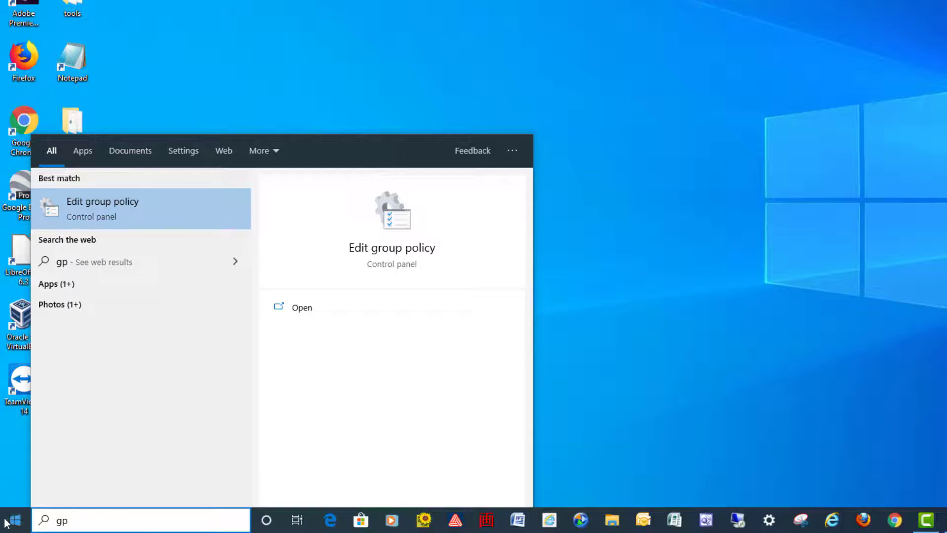
right_click(13, 524)
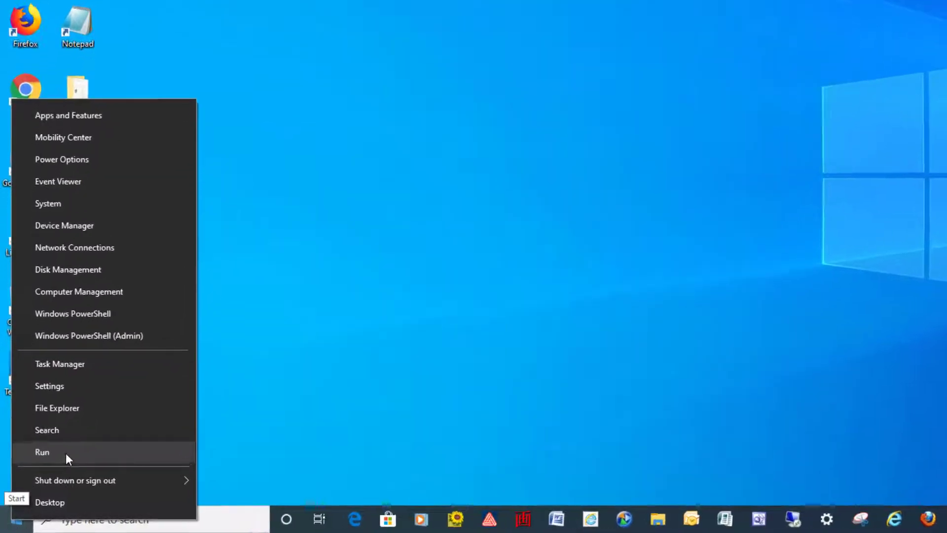
left_click(66, 456)
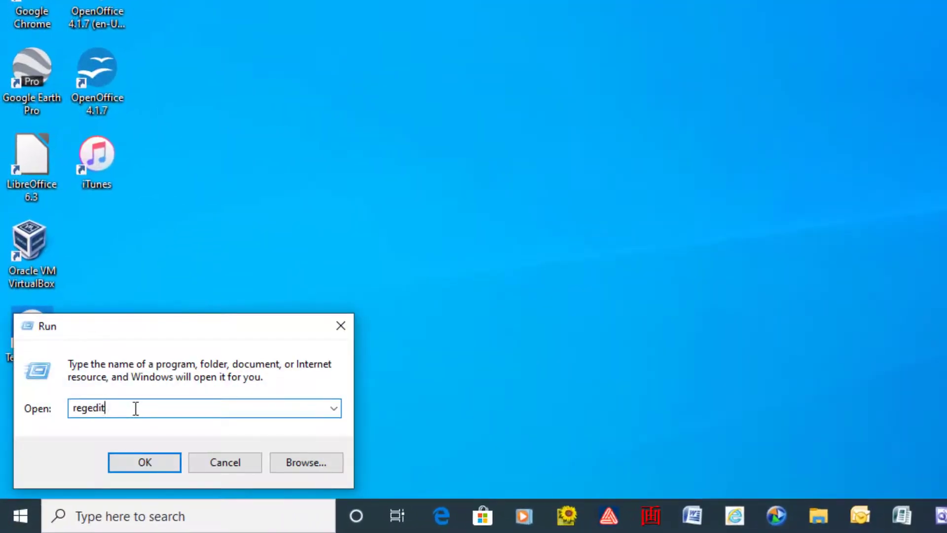
type("gpedit")
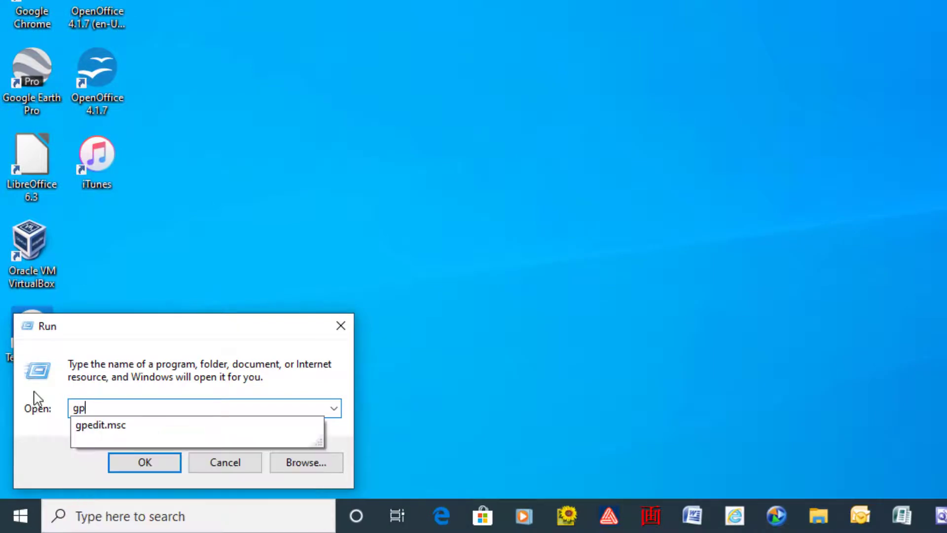
type(".msc")
- Launch the Local Group Policy Editor and widen its folder tree
key("Return")
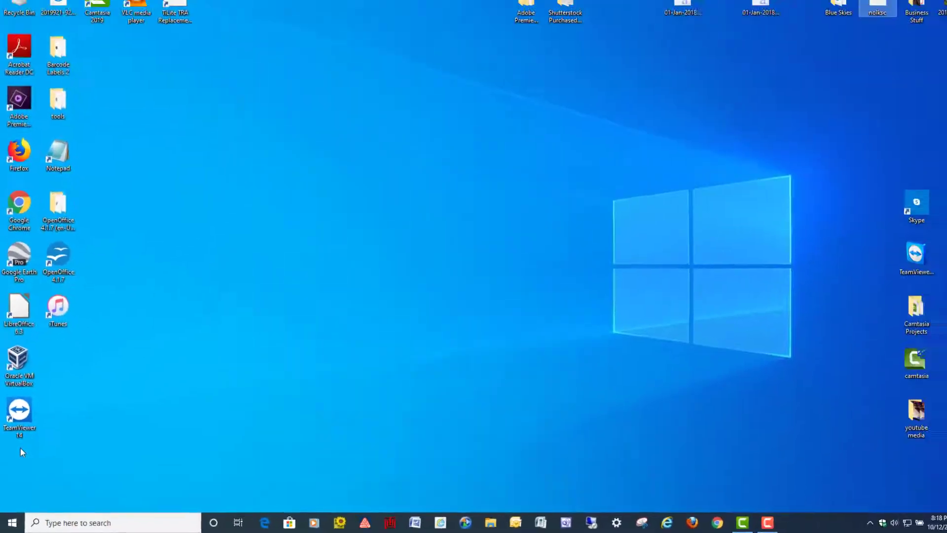
left_click_drag(224, 88, 383, 111)
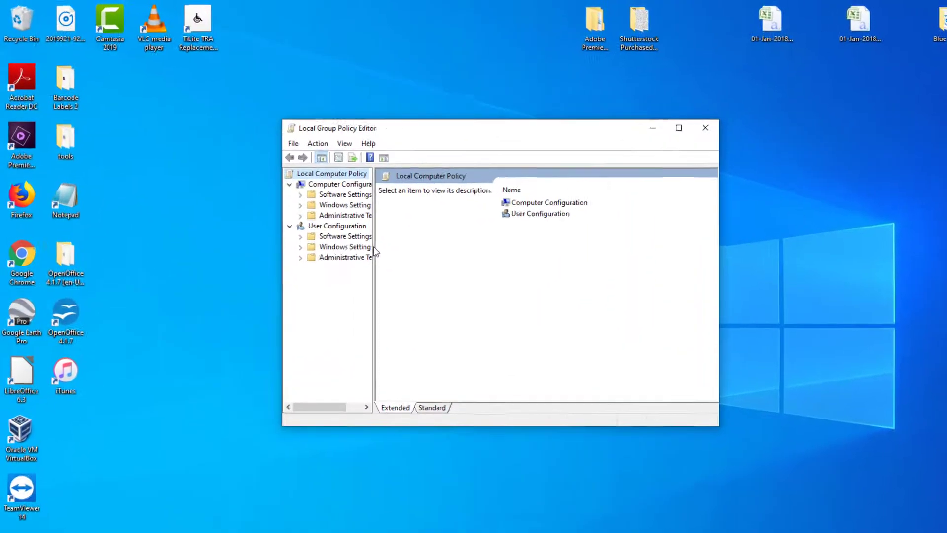
left_click_drag(318, 213, 365, 213)
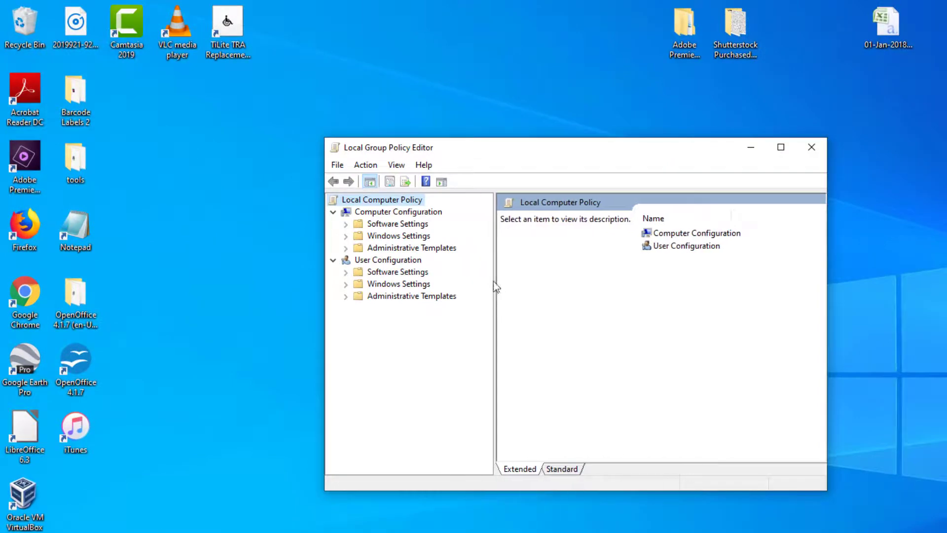
- Navigate to Administrative Templates > Control Panel > Personalization and select 'Do not display the lock screen'
left_click(400, 213)
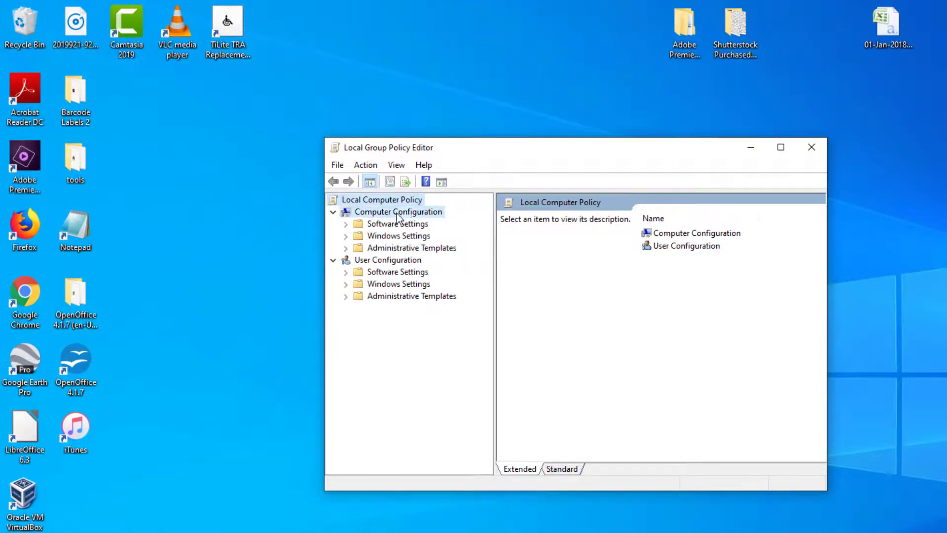
double_click(390, 249)
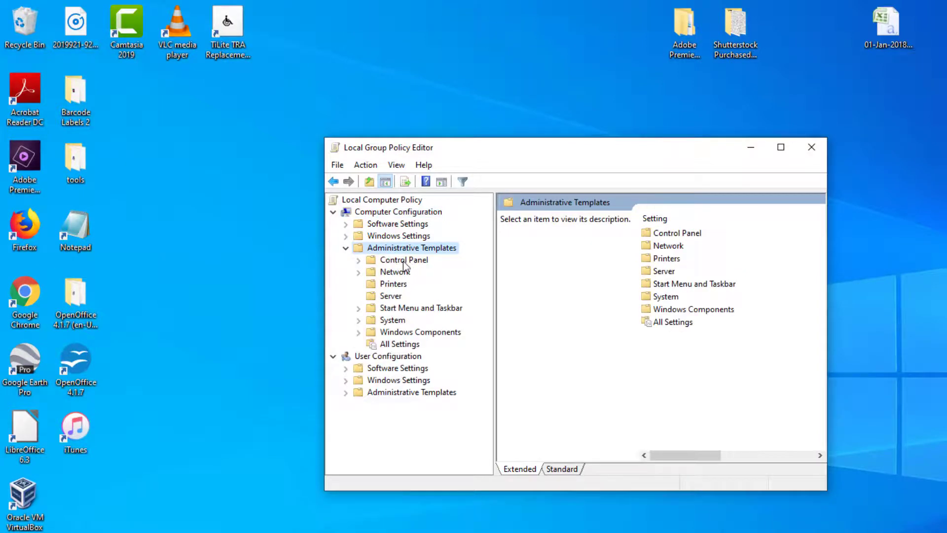
left_click(403, 261)
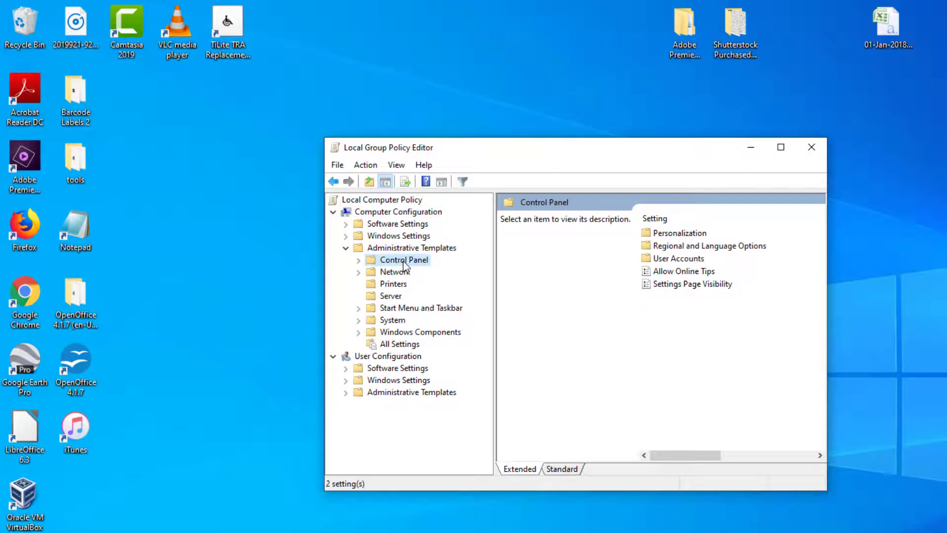
double_click(404, 261)
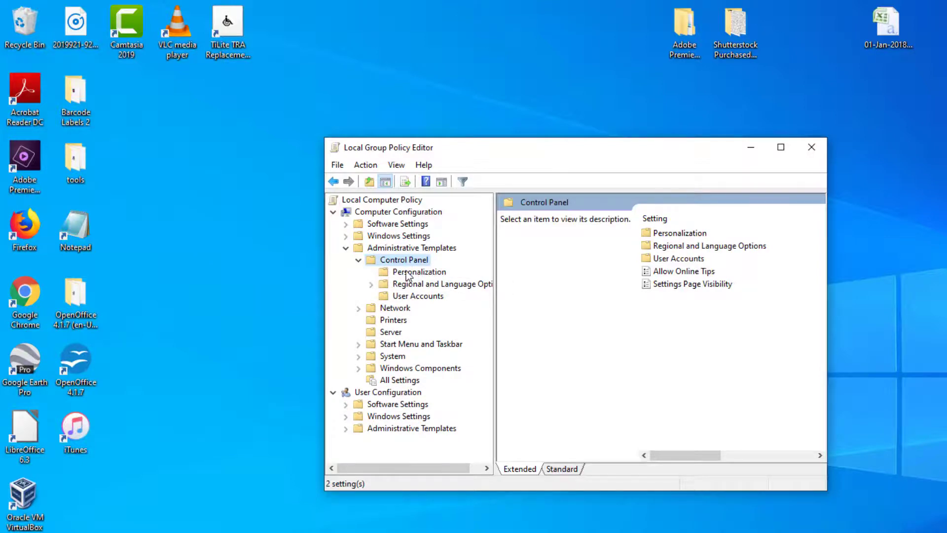
left_click(408, 273)
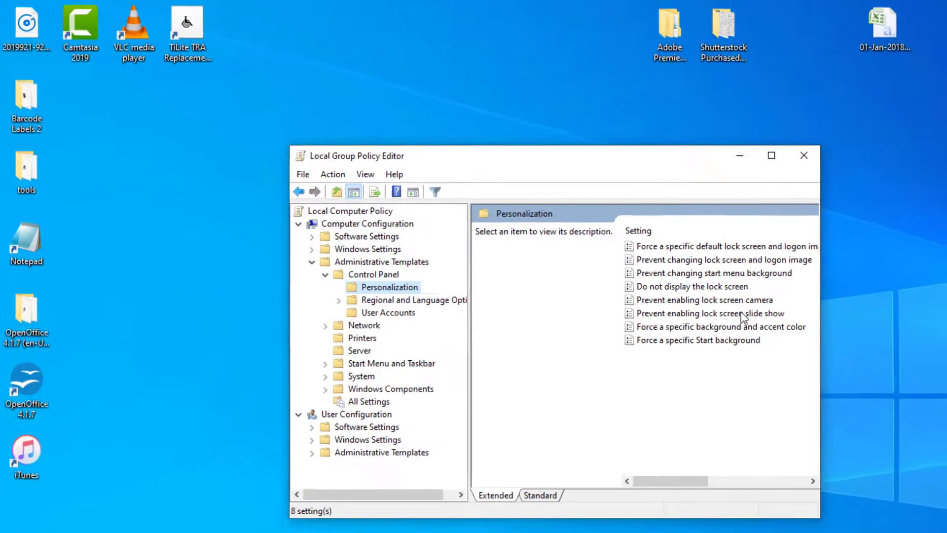
left_click_drag(820, 314, 946, 332)
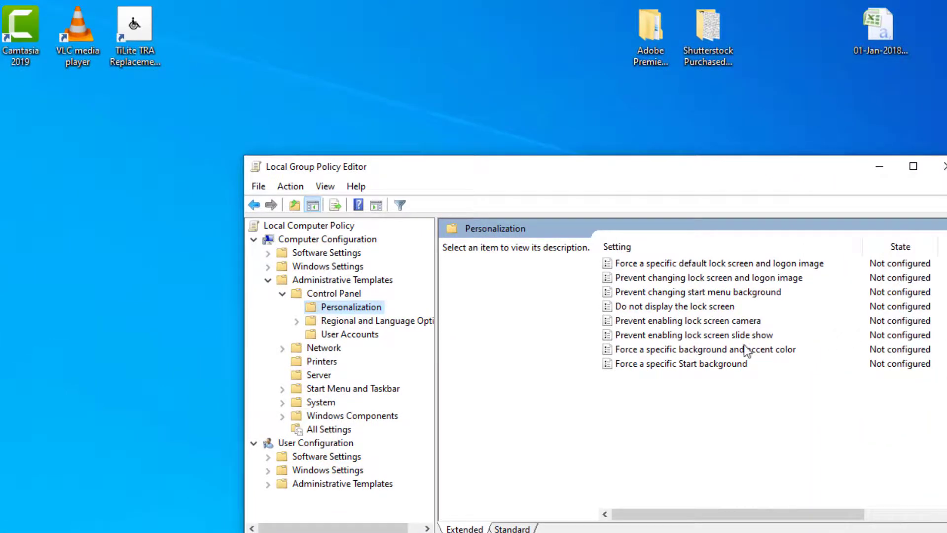
left_click(652, 304)
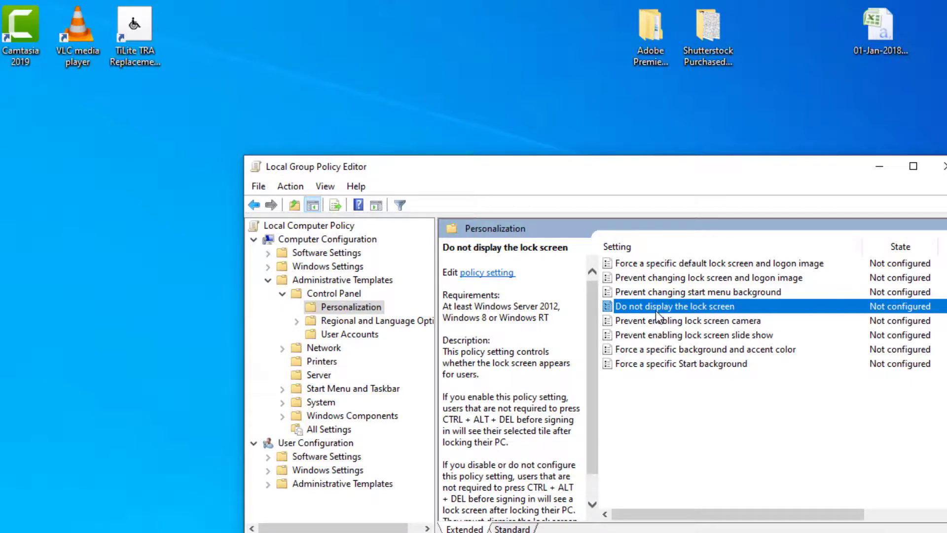
- Set 'Do not display the lock screen' to Enabled and apply it
double_click(670, 306)
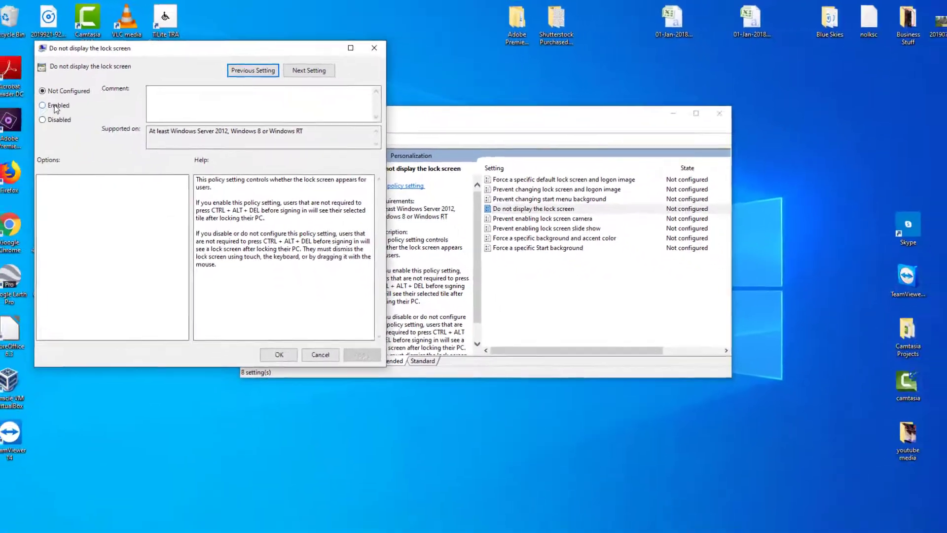
left_click(3, 144)
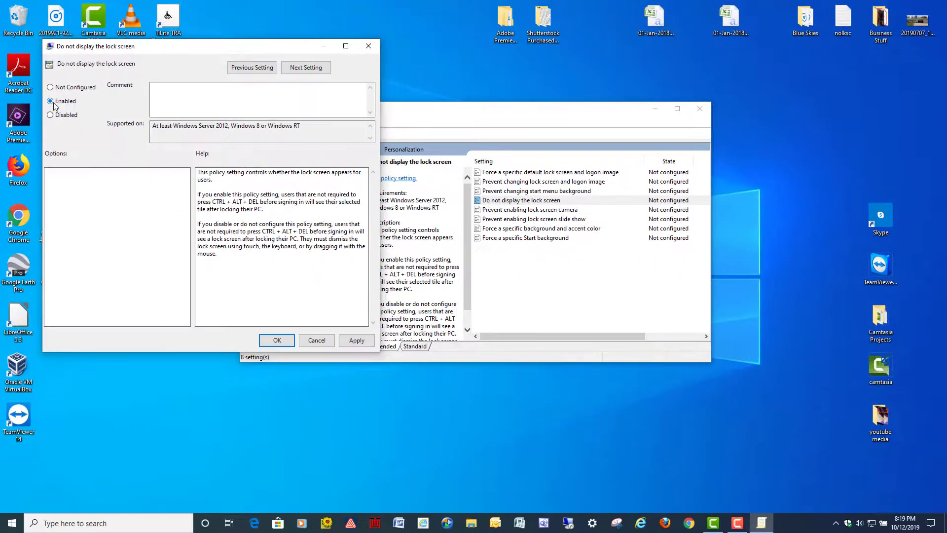
left_click(351, 339)
left_click(278, 340)
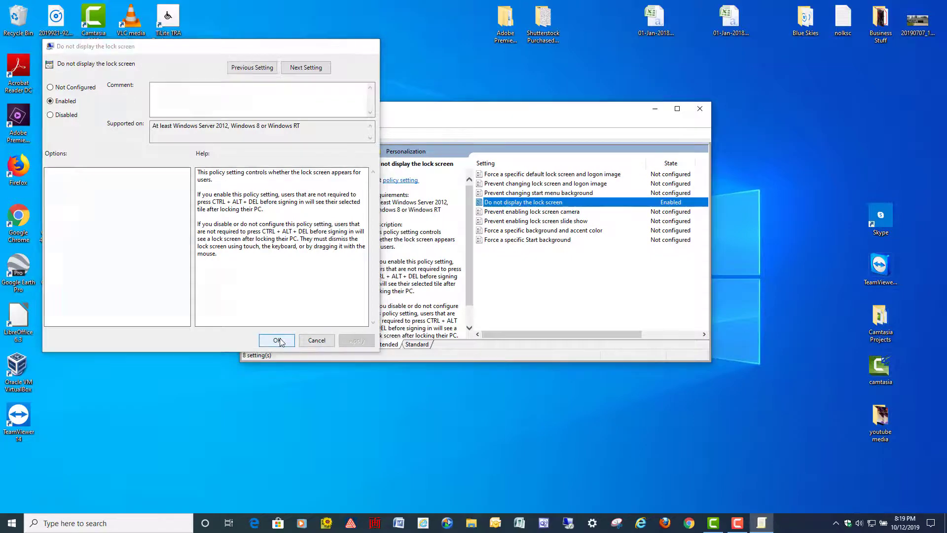
- Close the Group Policy Editor and view the Lock screen page in Personalization settings
left_click(700, 109)
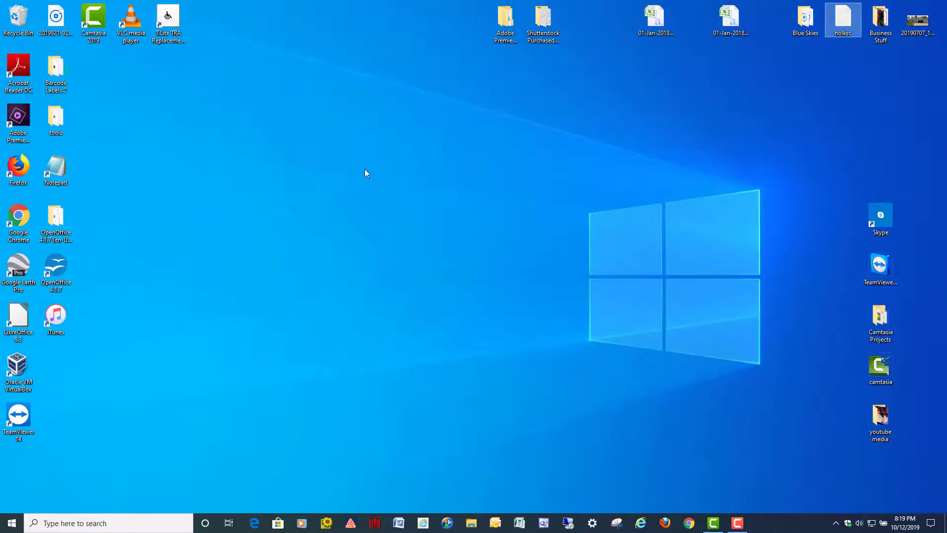
right_click(336, 182)
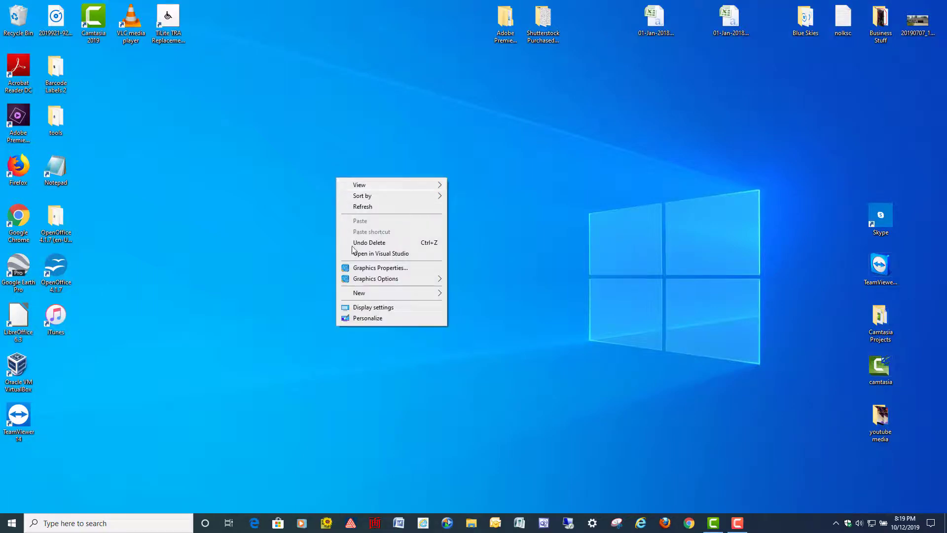
left_click(371, 319)
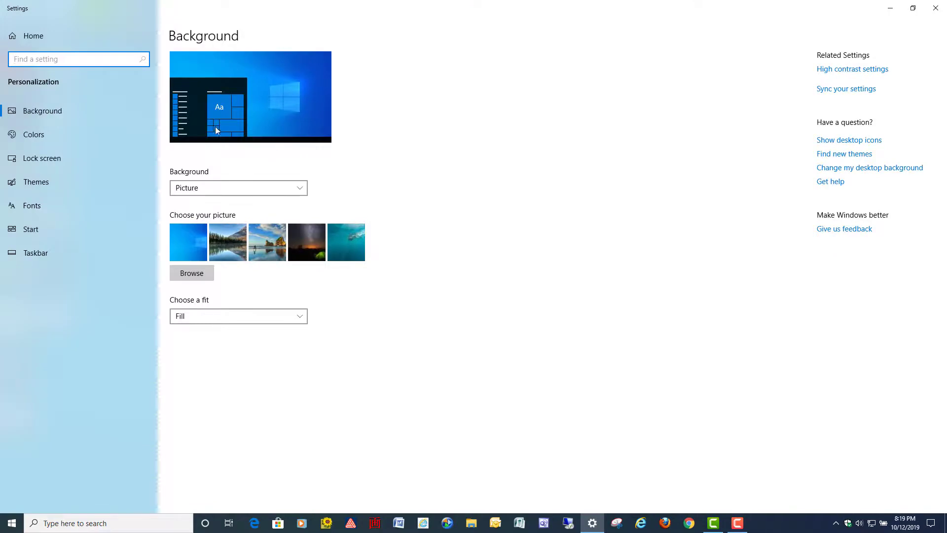
left_click(49, 158)
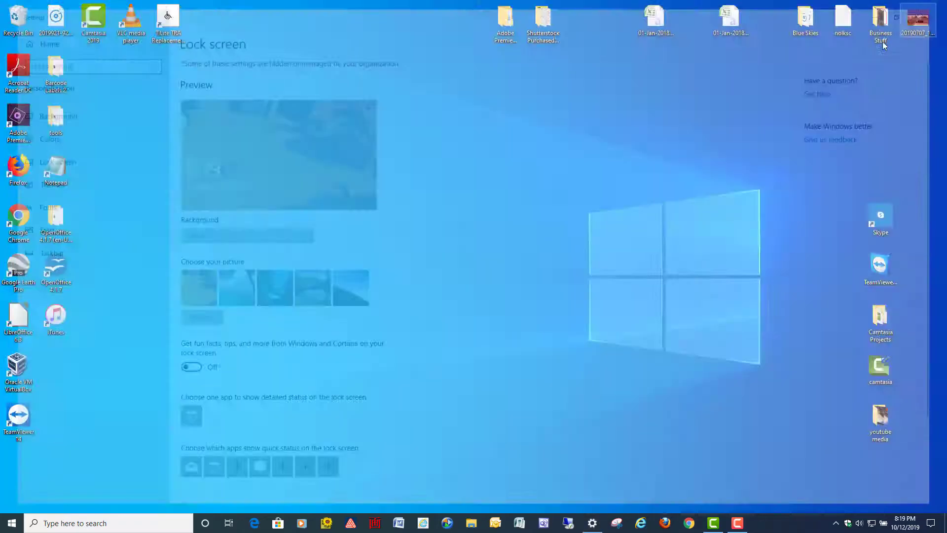
left_click(935, 8)
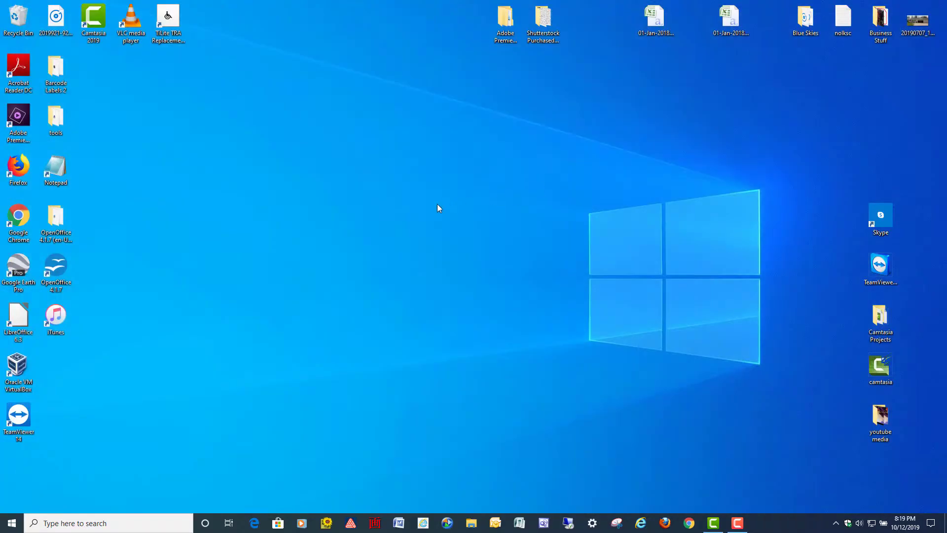